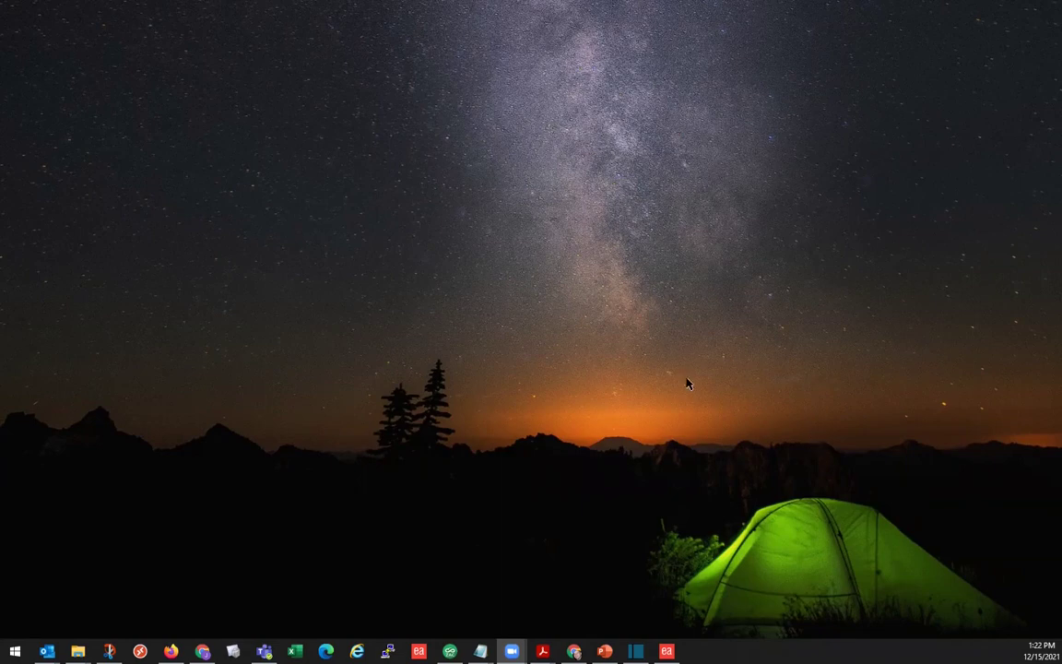
- Open Chrome and search Google for 'canon remote operation viewer'
left_click(202, 650)
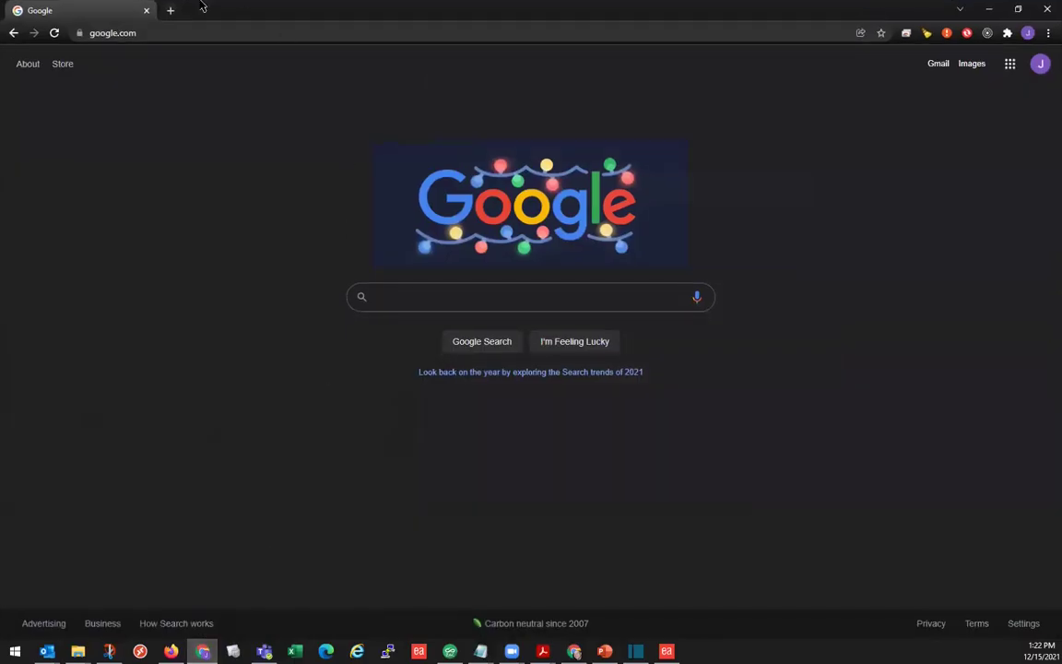
left_click(180, 33)
type("googl")
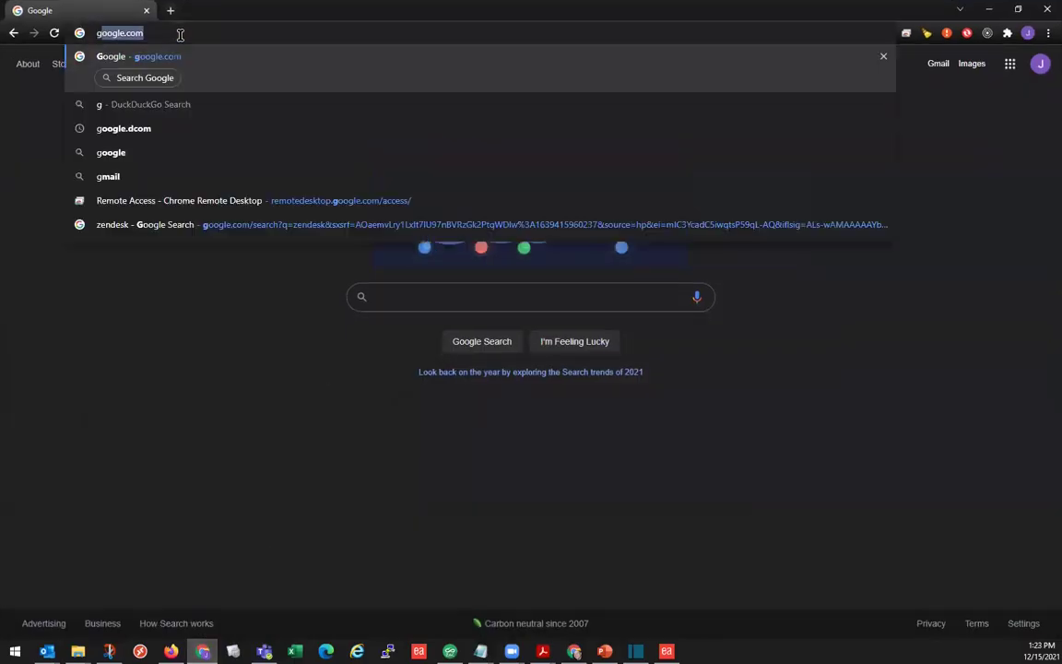
left_click(393, 299)
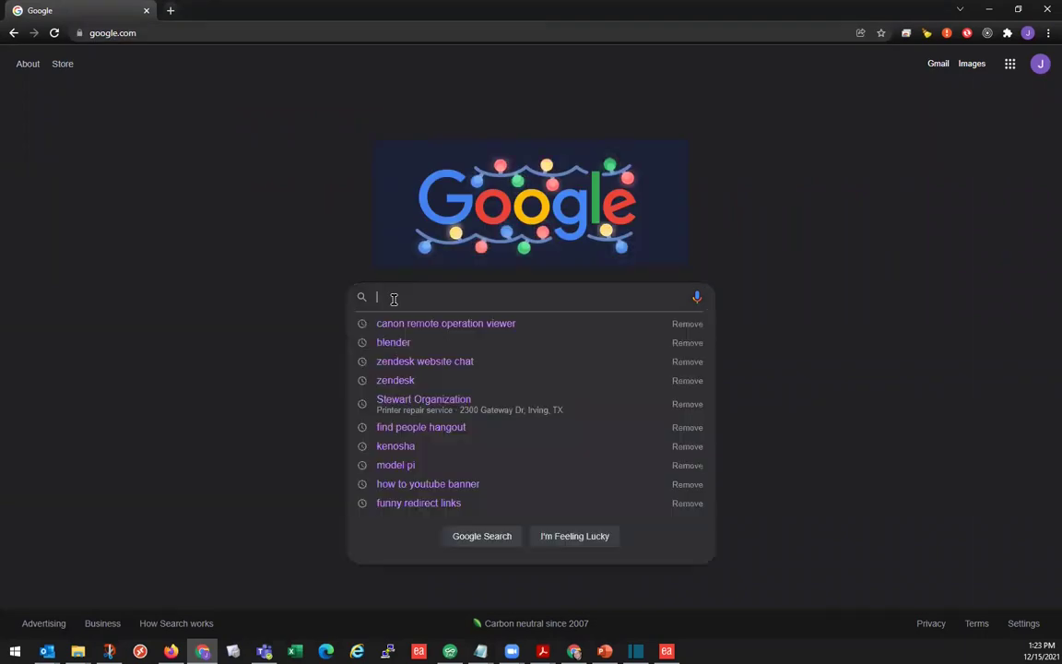
type("canon ")
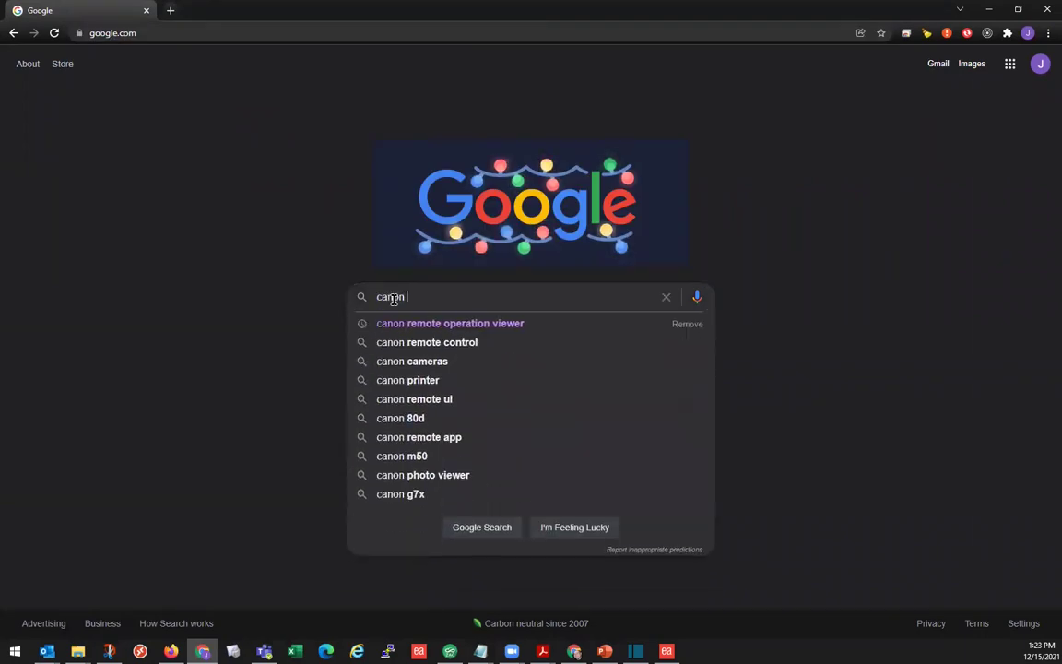
type("remote opera")
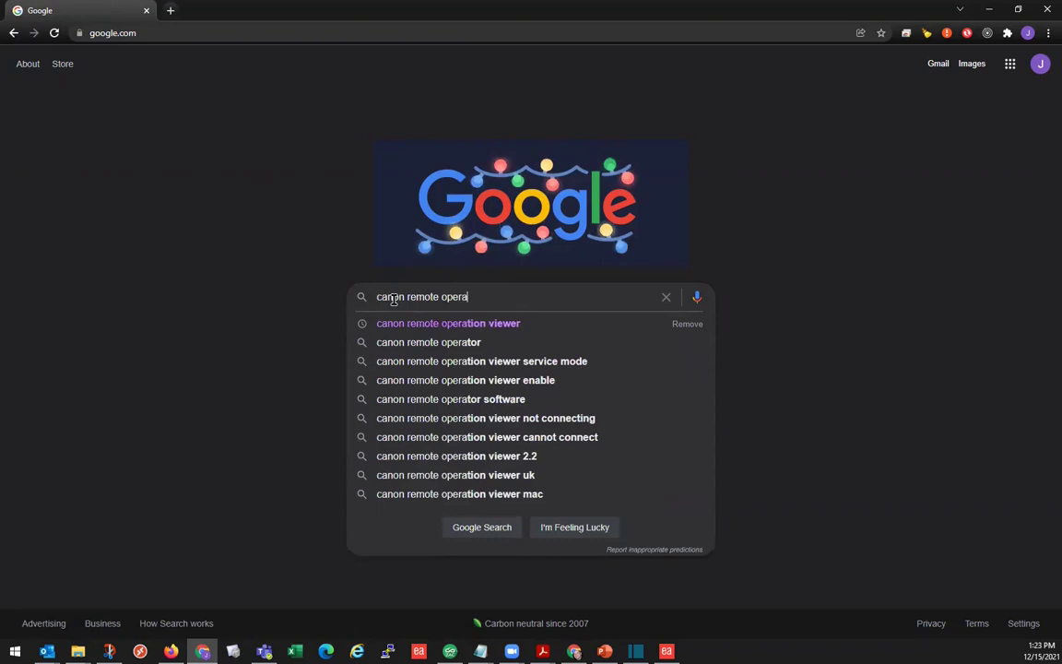
type("tion viewer")
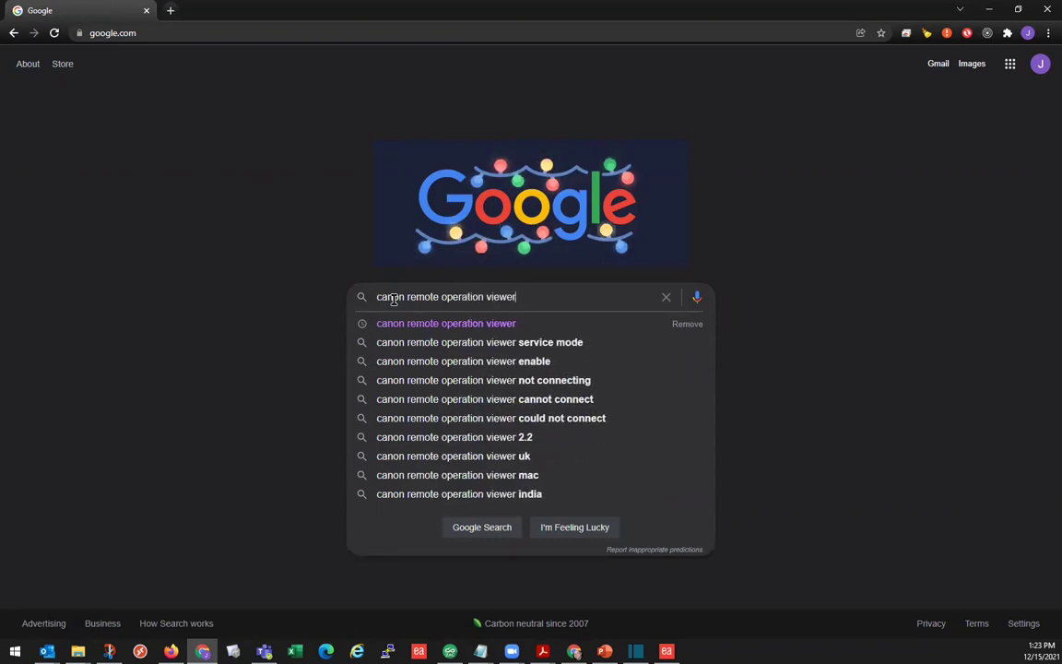
key("Return")
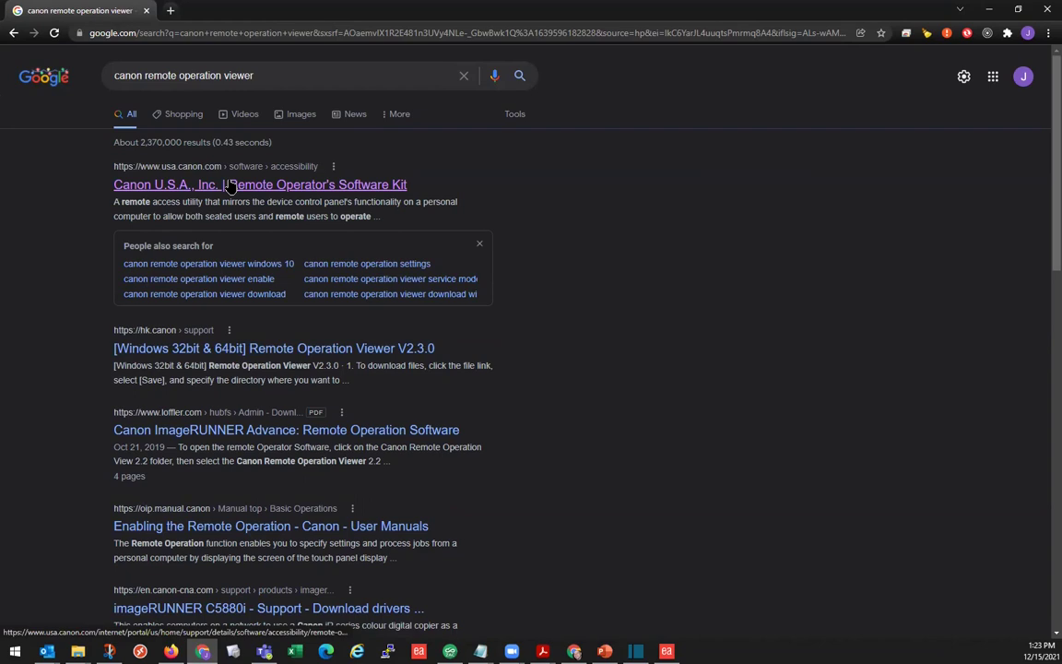
- From Canon U.S.A.'s Remote Operator's Software Kit page, download Remote_Operation_Viewer_Software_V230.exe for Windows 10
left_click(266, 188)
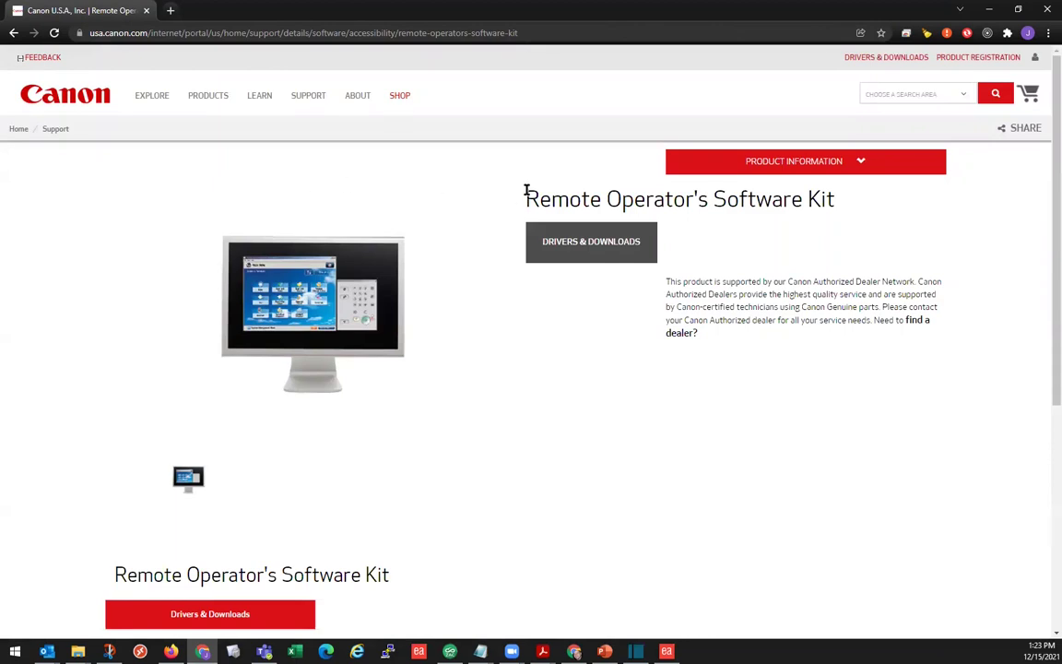
scroll(624, 211, "down", 2)
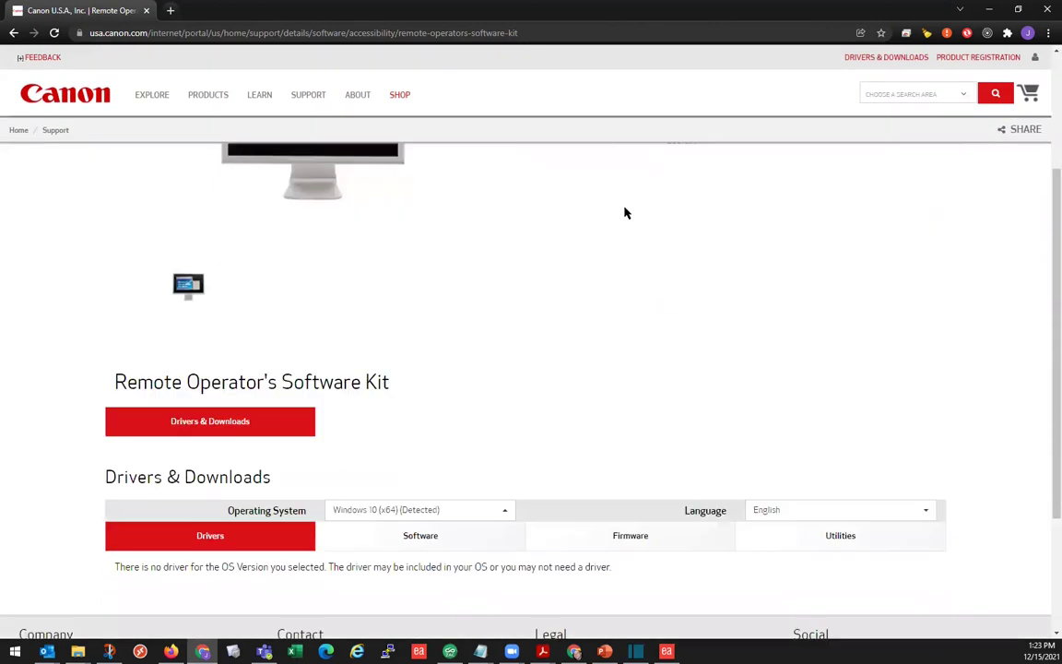
scroll(624, 212, "down", 2)
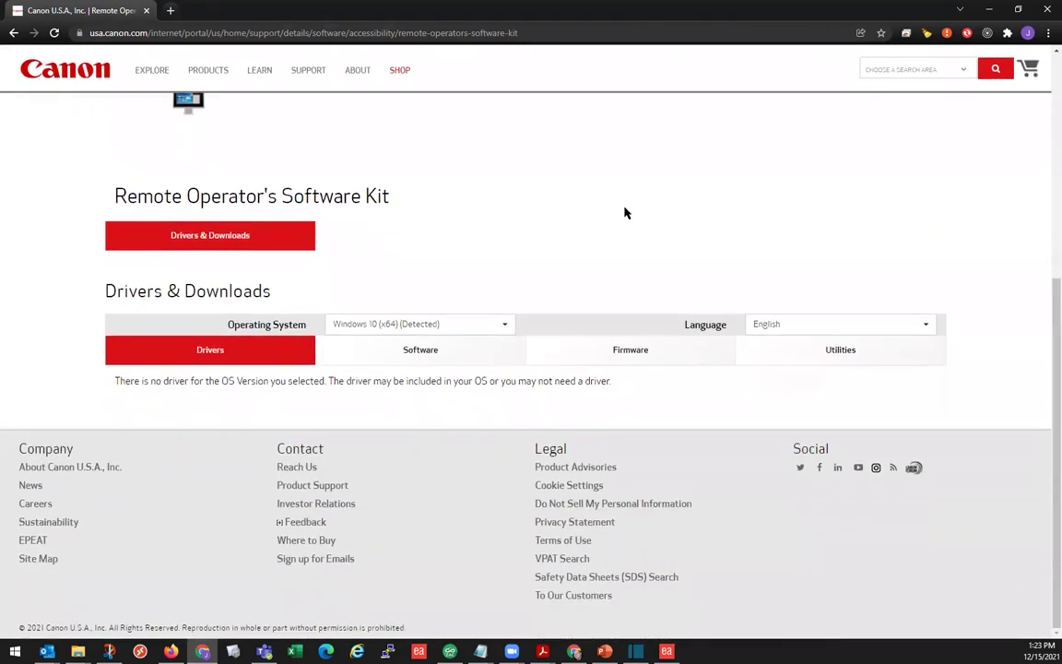
left_click(430, 358)
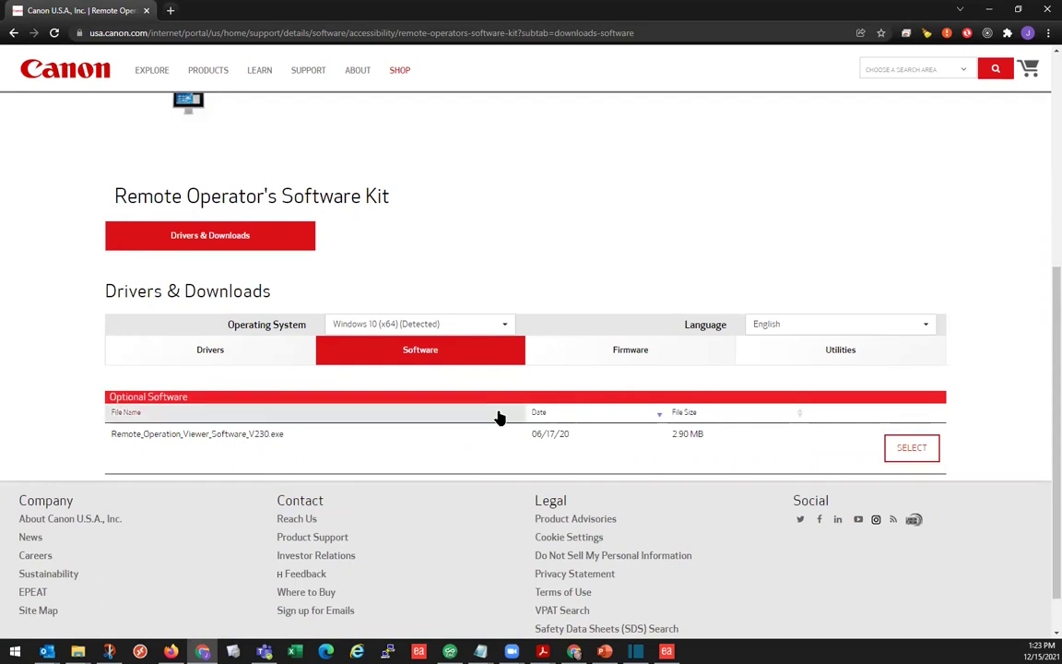
left_click(921, 452)
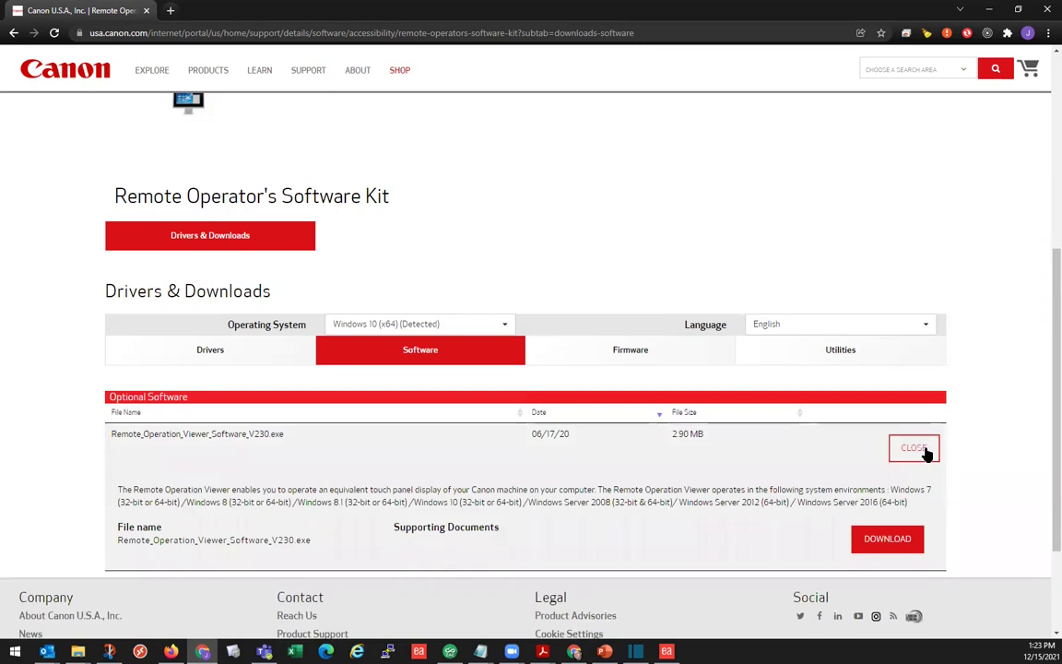
left_click(899, 545)
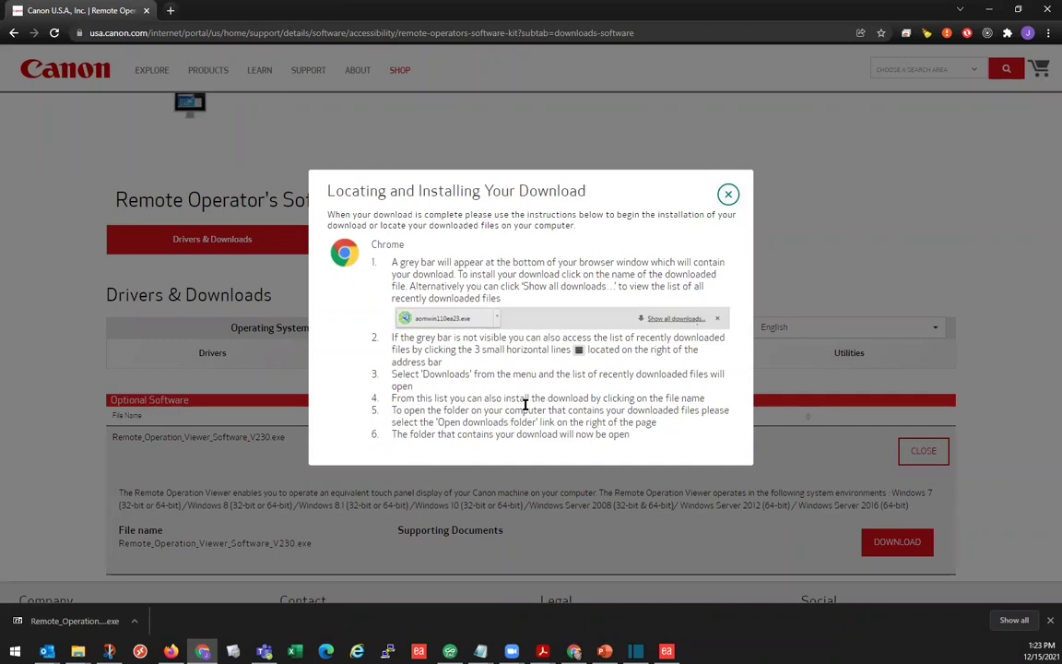
- Open the downloaded V230 package and extract it with 7-Zip into the Downloads folder
left_click(728, 195)
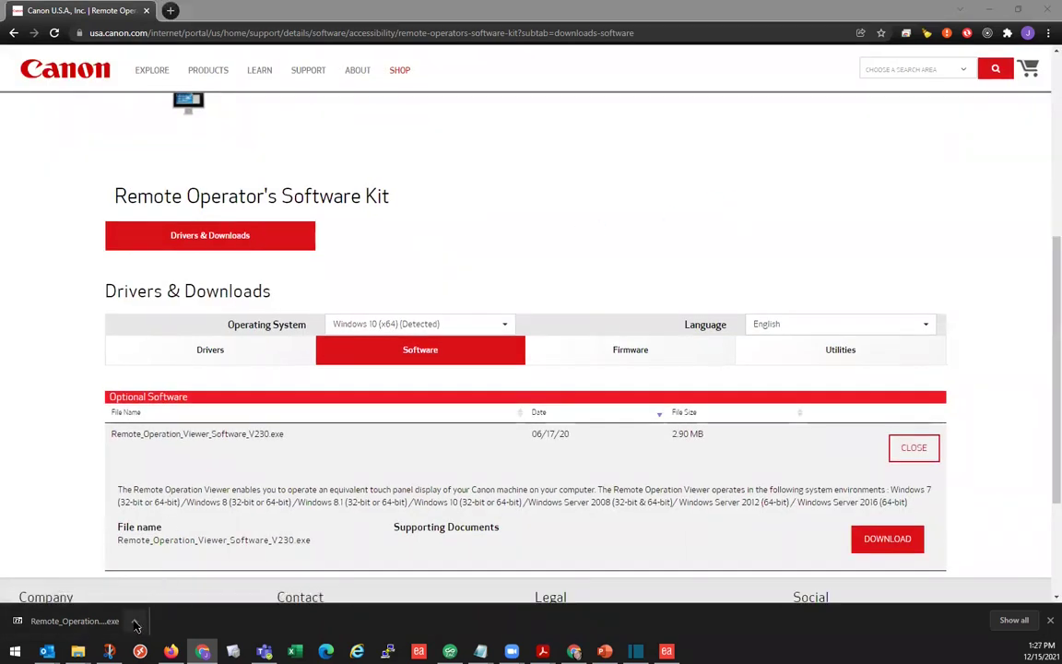
left_click(135, 625)
left_click(150, 544)
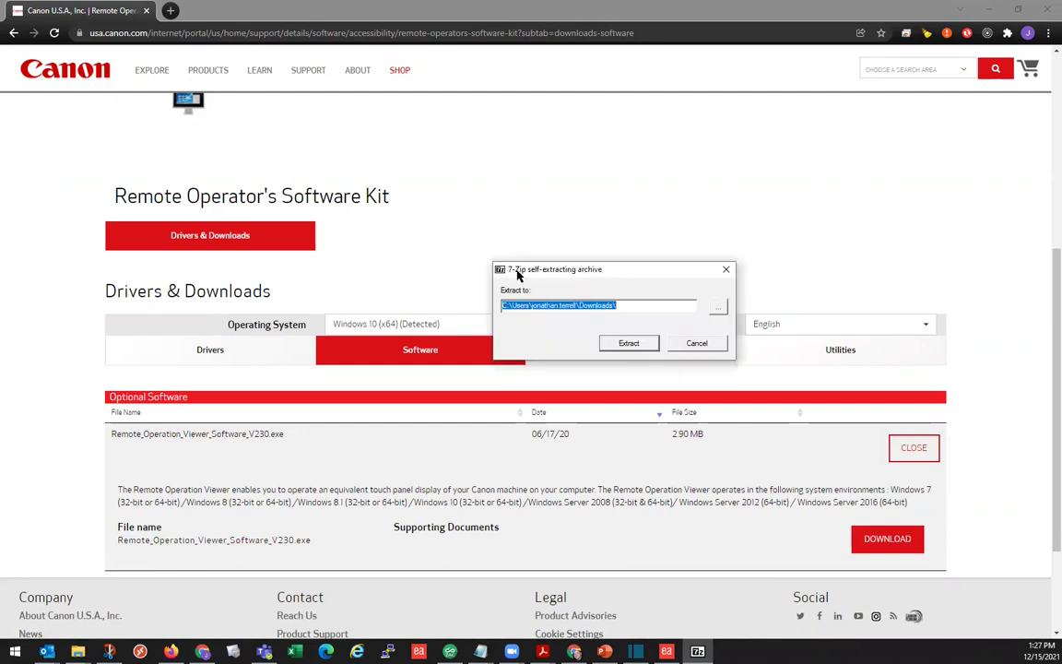
left_click(628, 344)
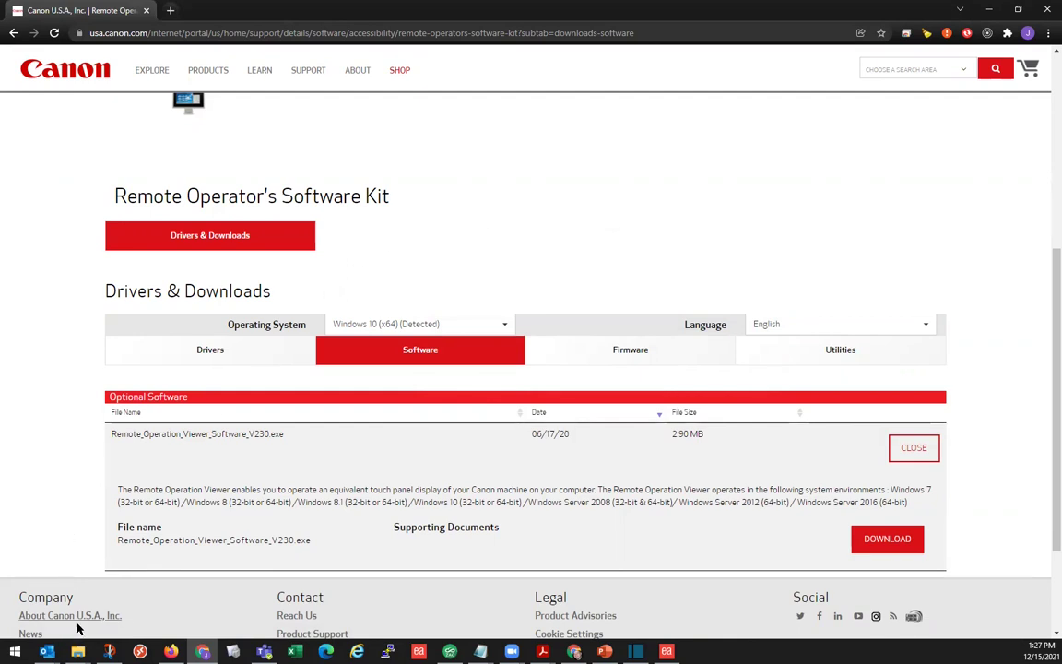
- In a new File Explorer window, run Setup from Downloads\Remote_Operation_Viewer_Software_V230
right_click(78, 651)
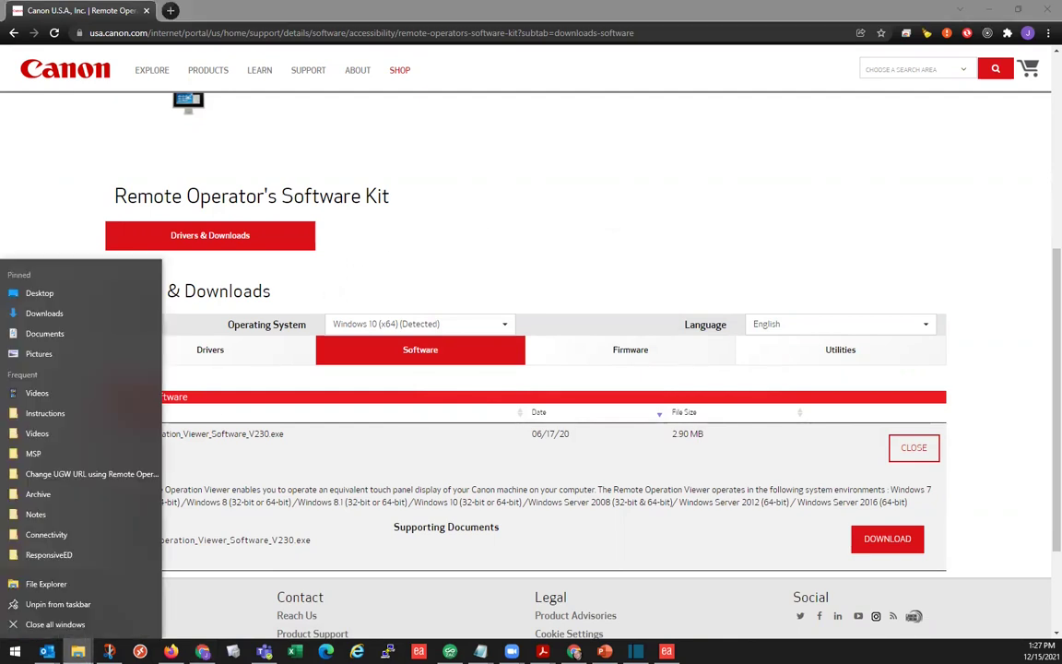
left_click(43, 526)
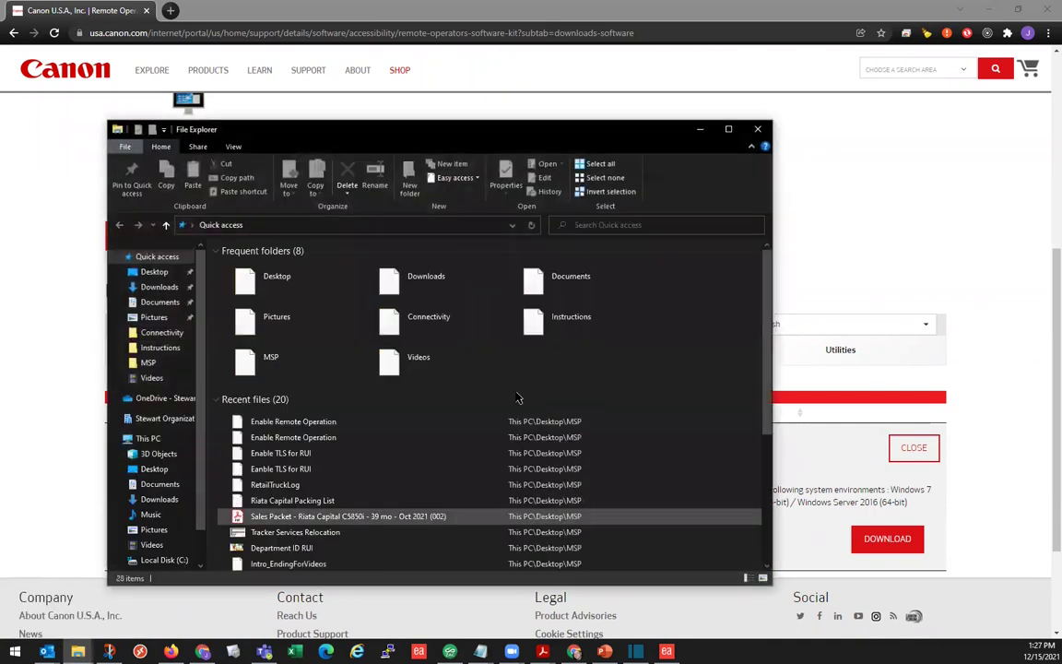
left_click_drag(332, 125, 518, 125)
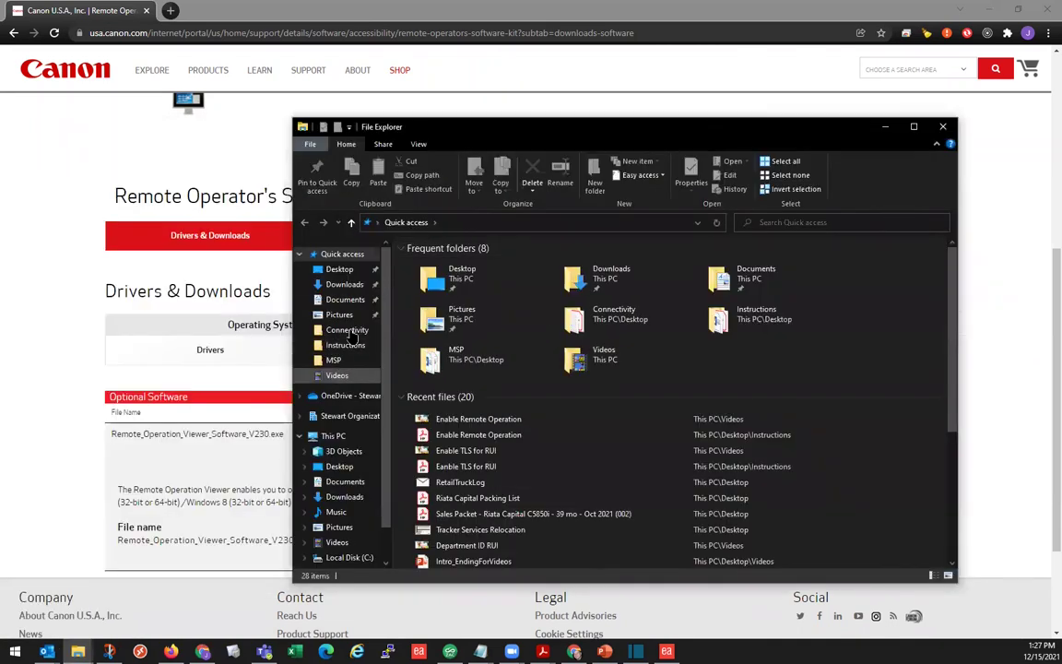
left_click(339, 285)
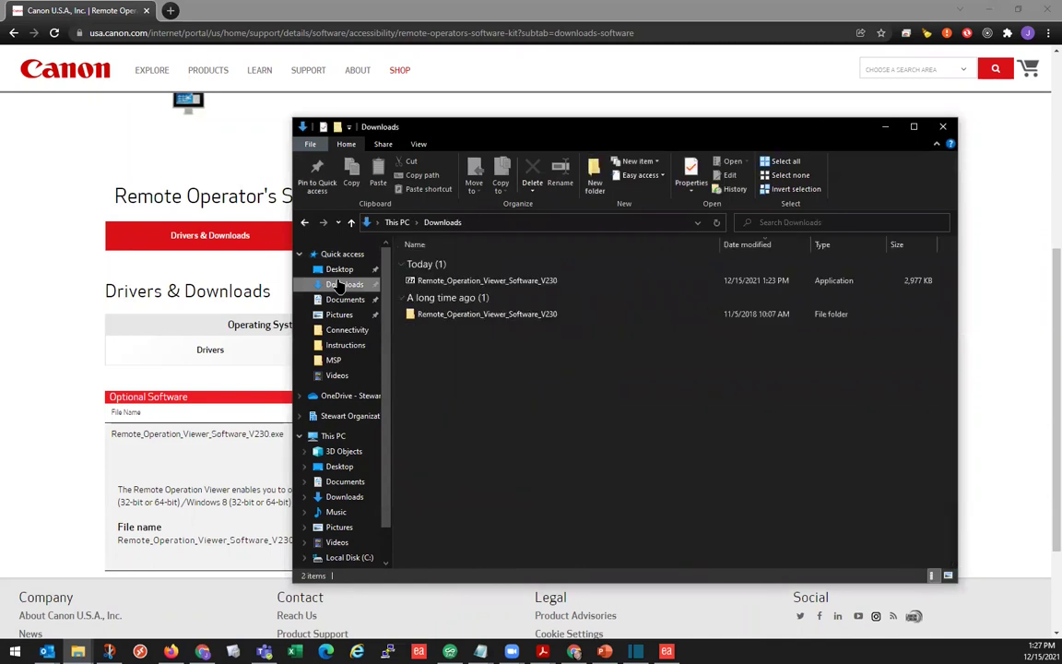
double_click(478, 318)
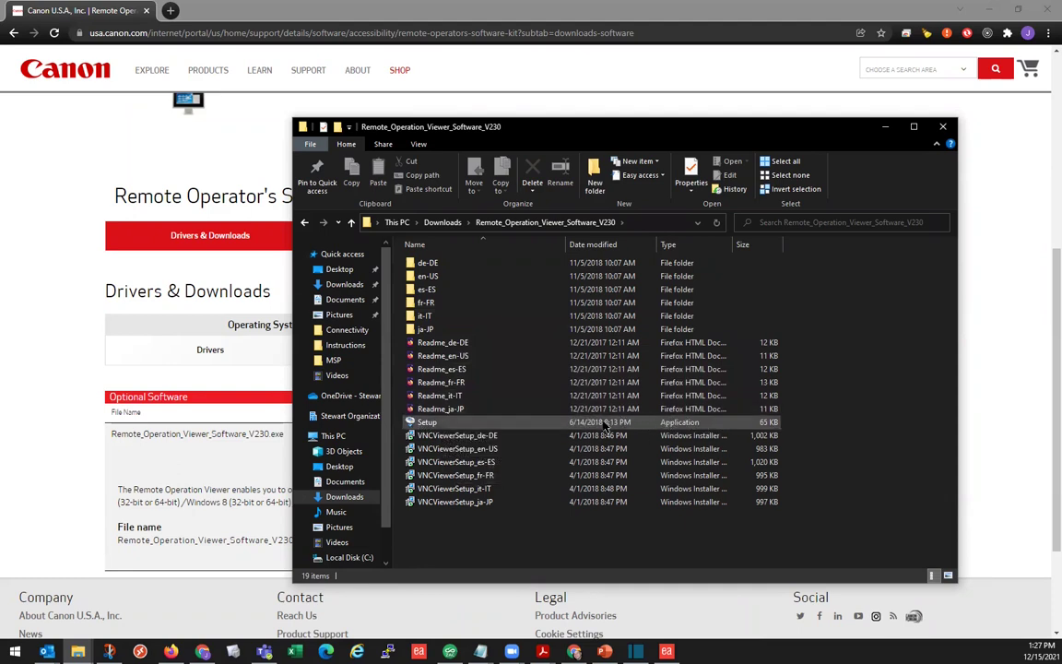
double_click(467, 422)
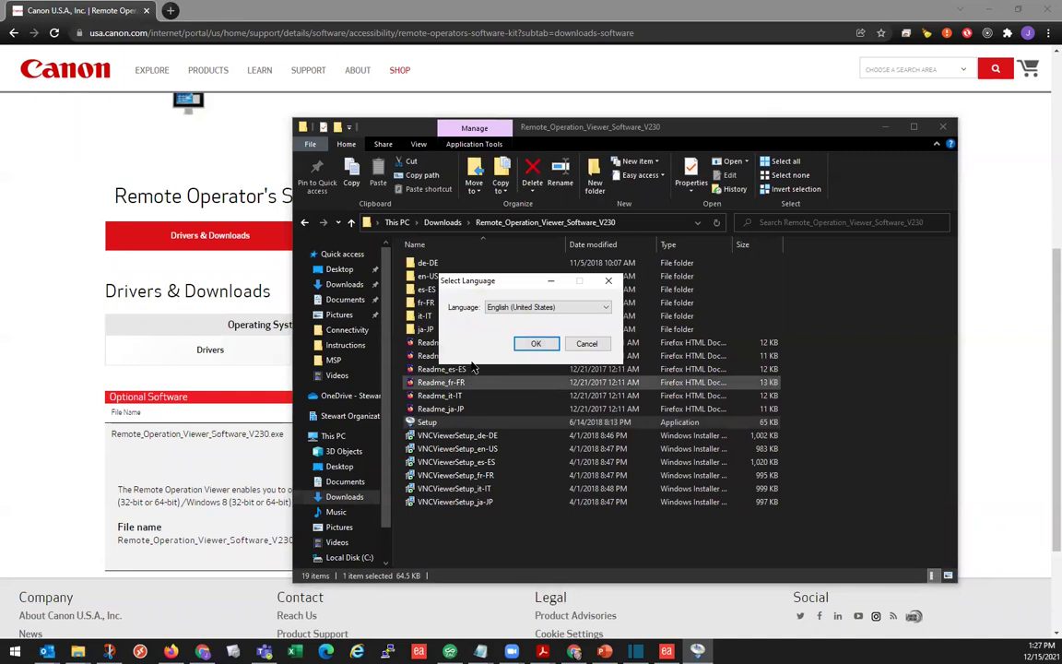
- Install Remote Operation Viewer 2.3 in English, accepting the licence and default folder, then close the installer
left_click(534, 345)
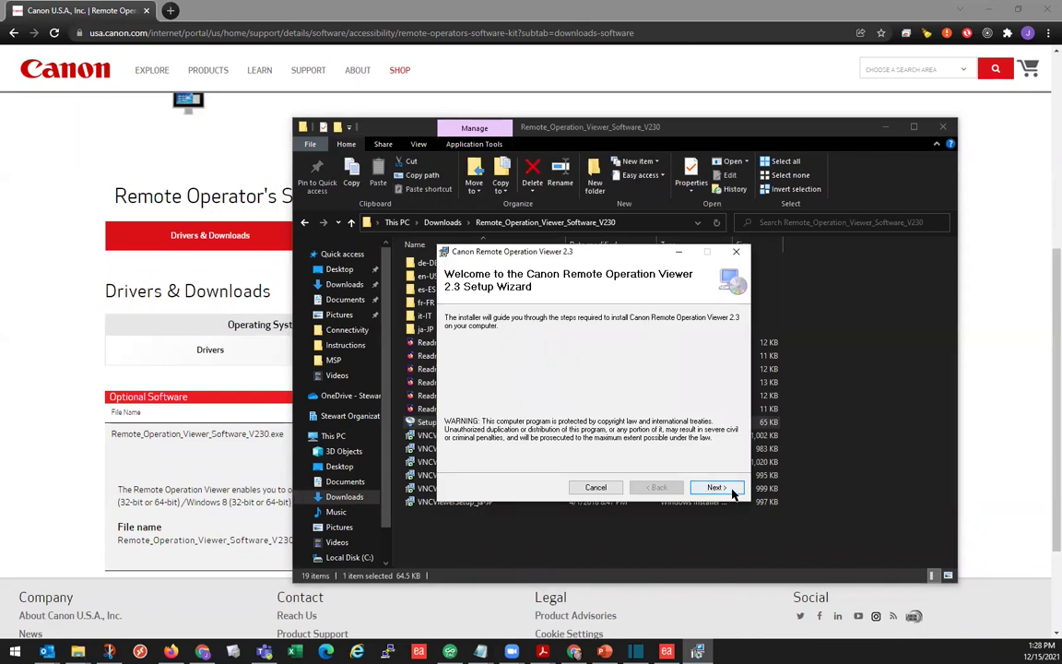
left_click(717, 488)
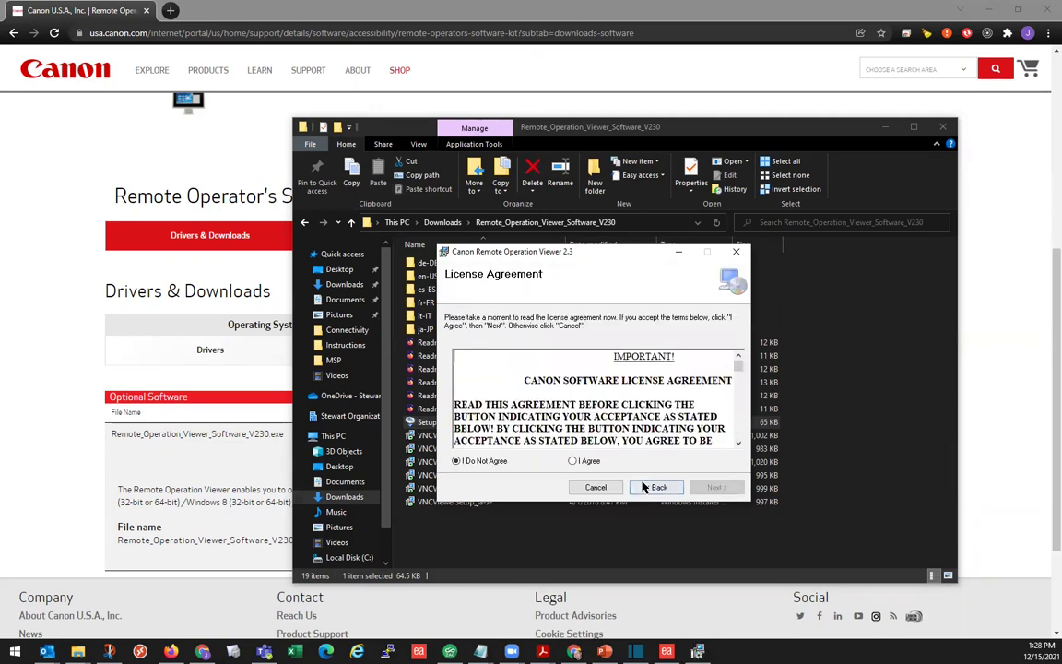
scroll(691, 394, "down", 10)
scroll(691, 395, "down", 15)
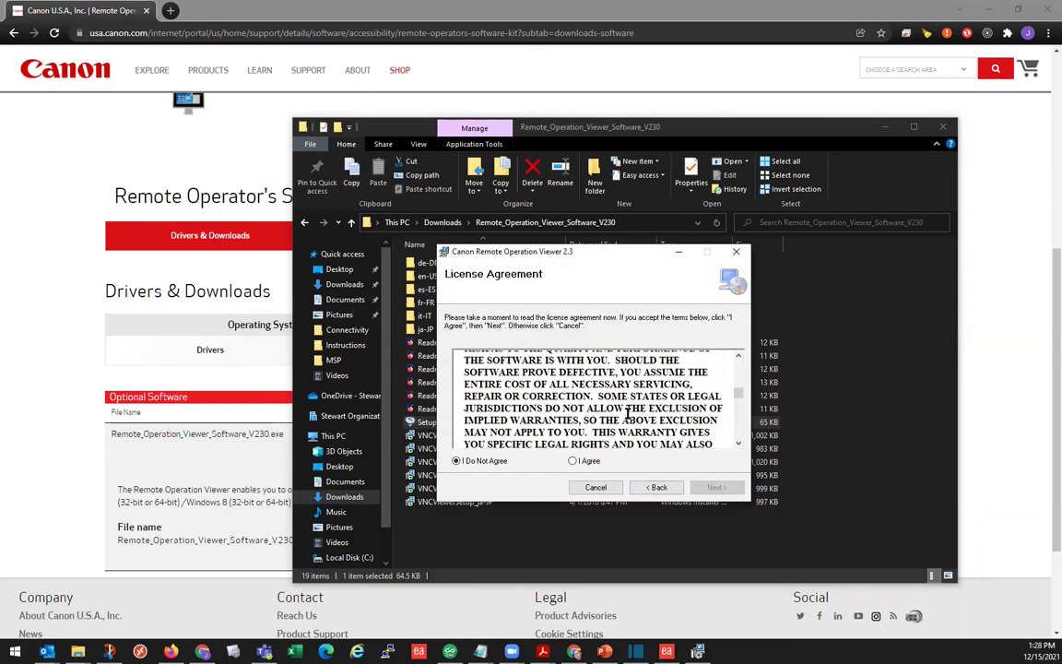
left_click(587, 464)
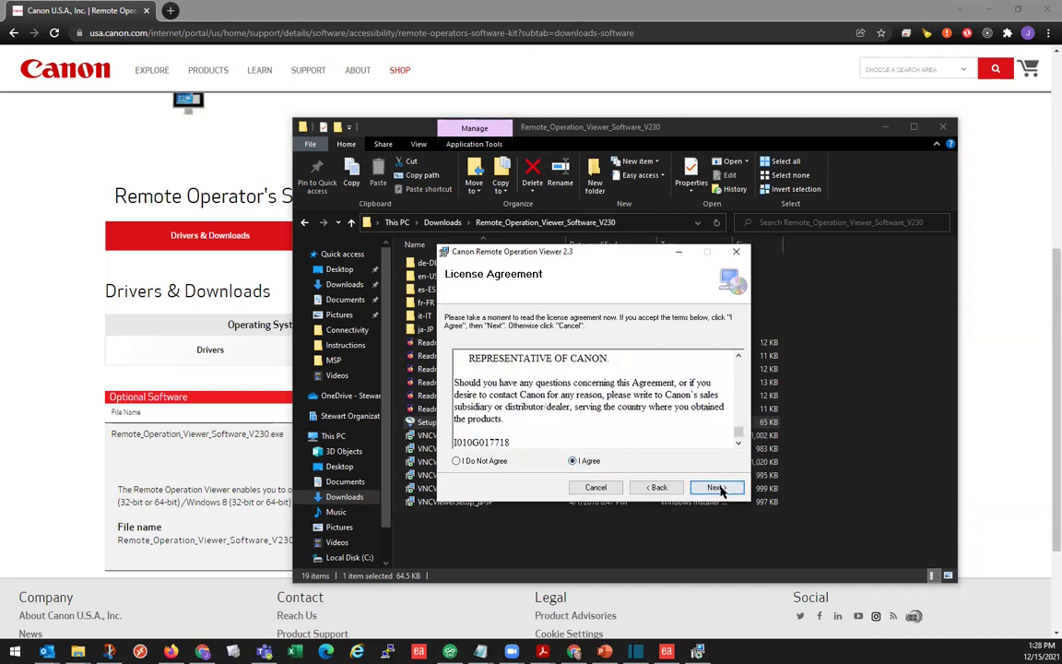
left_click(718, 489)
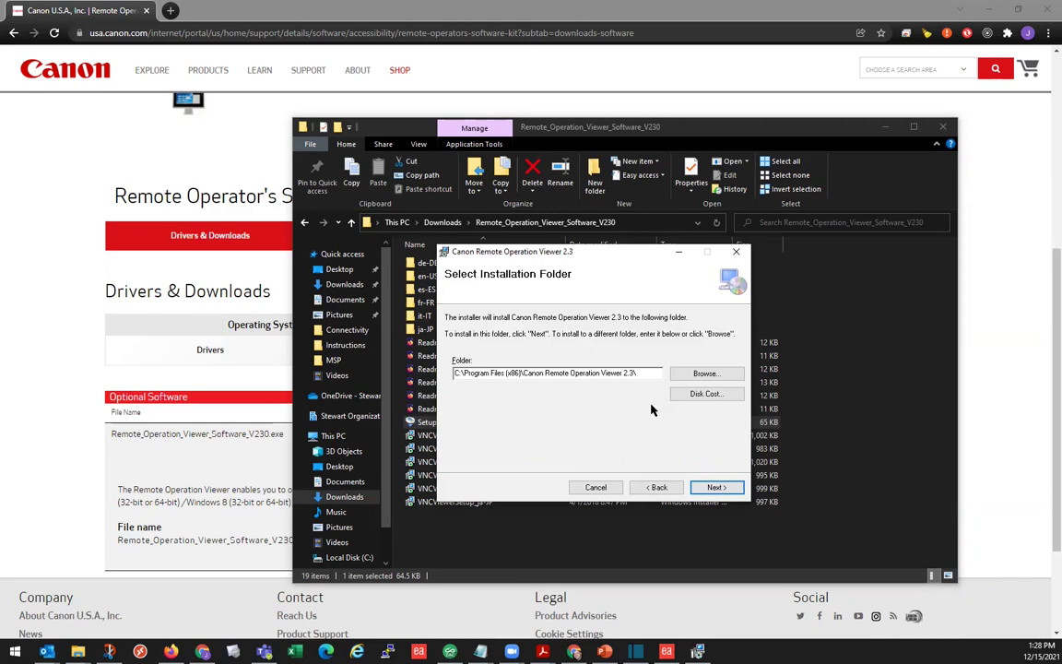
left_click(712, 490)
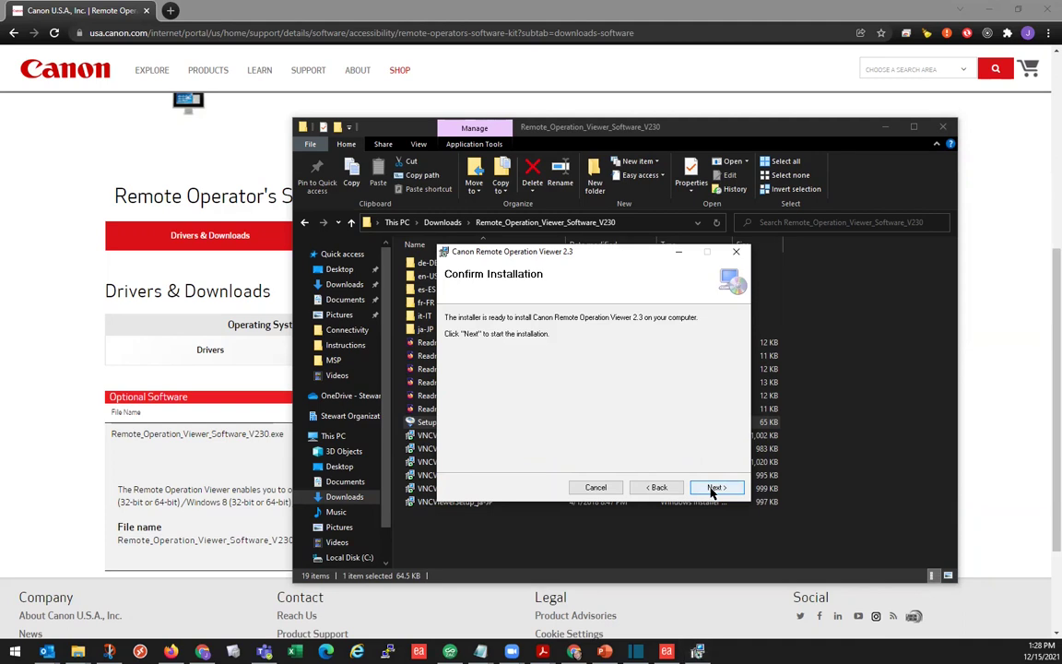
left_click(714, 488)
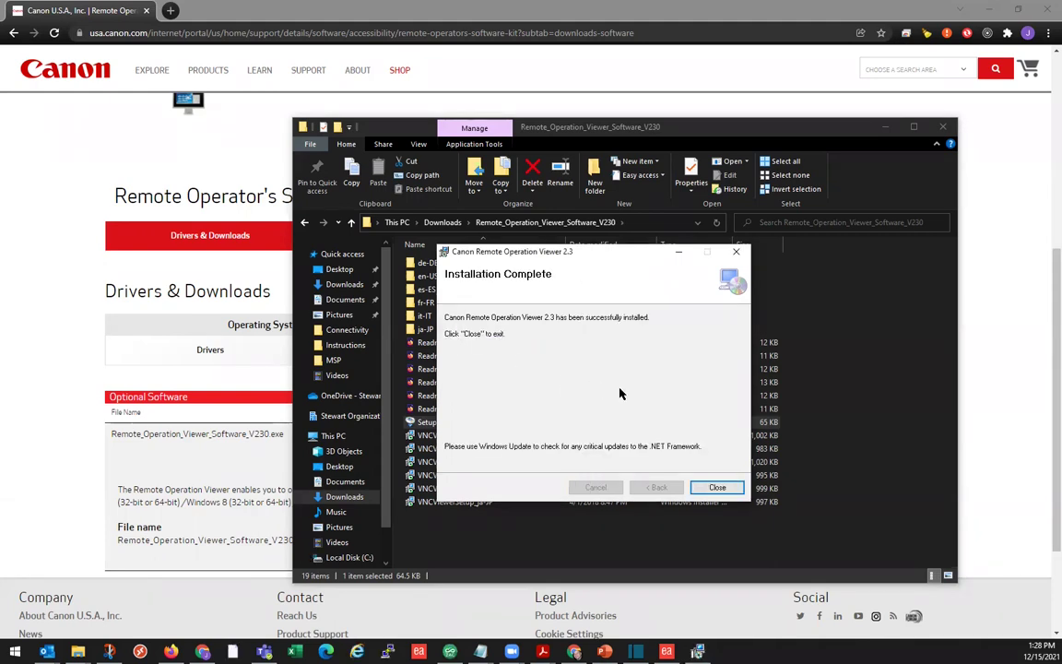
left_click(717, 487)
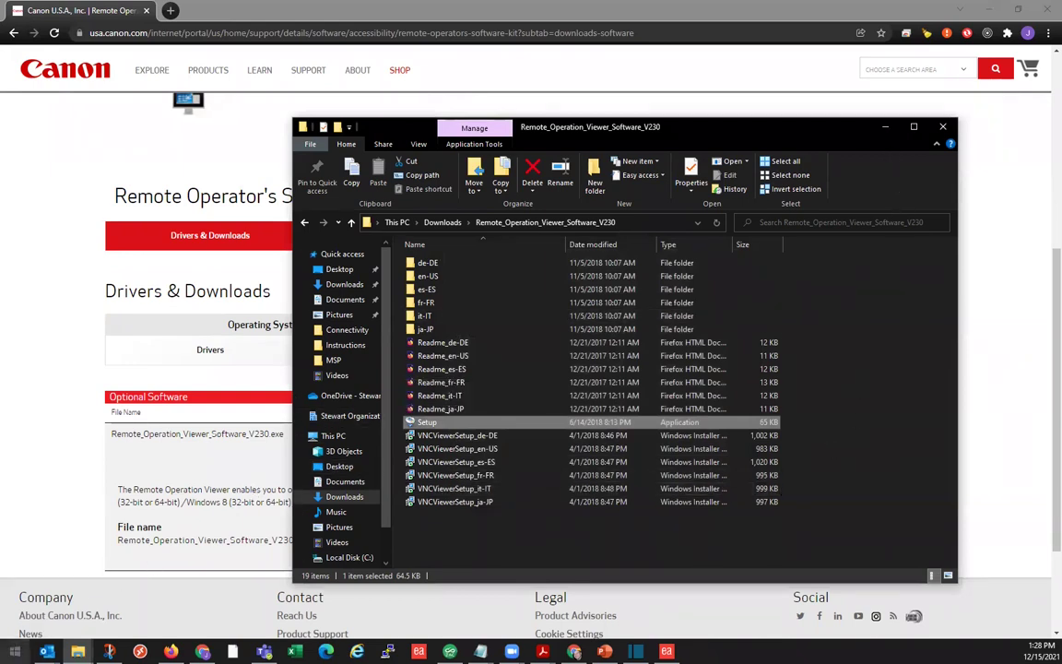
- Search the Start menu for 'cano' to find Canon Remote Operation Viewer 2.3
left_click(15, 651)
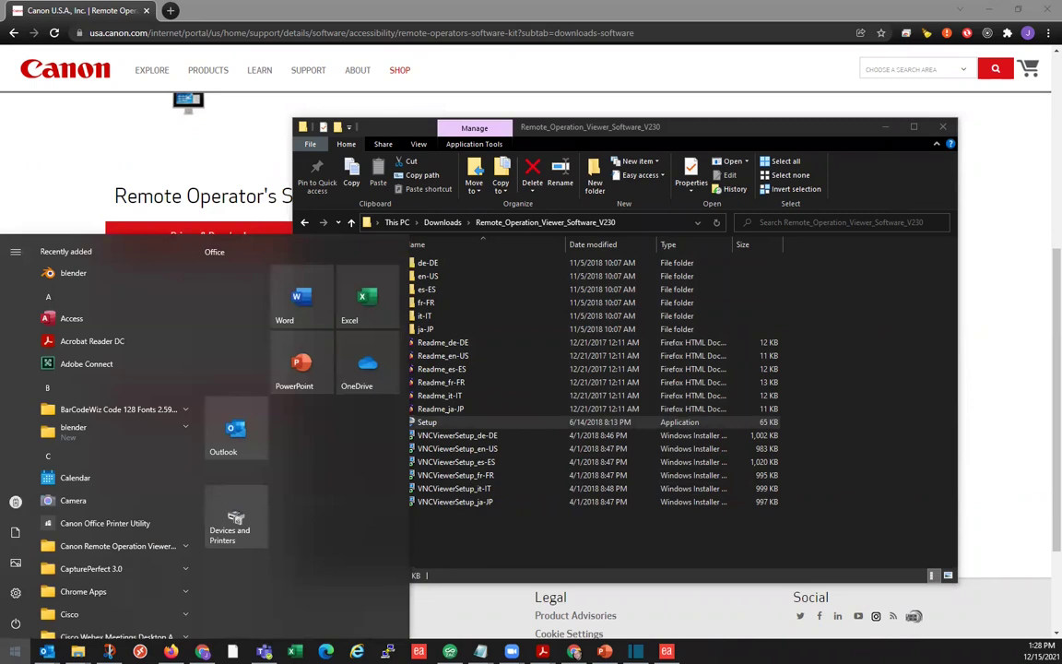
type("cano")
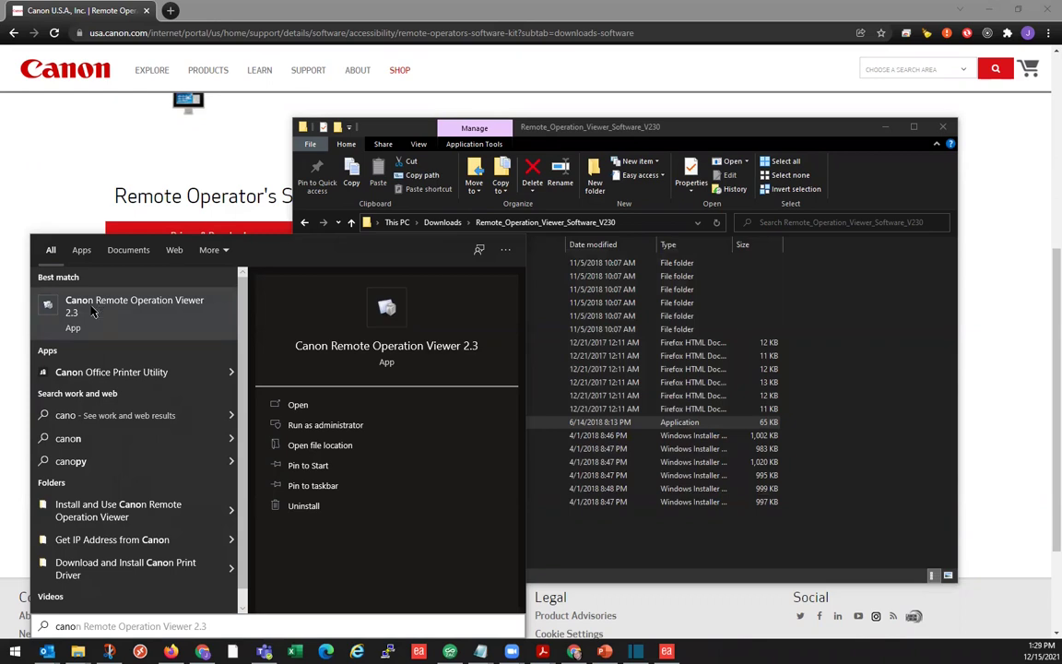
- Launch Canon Remote Operation Viewer 2.3 and connect to the copier at 192.168.2.55
left_click(129, 306)
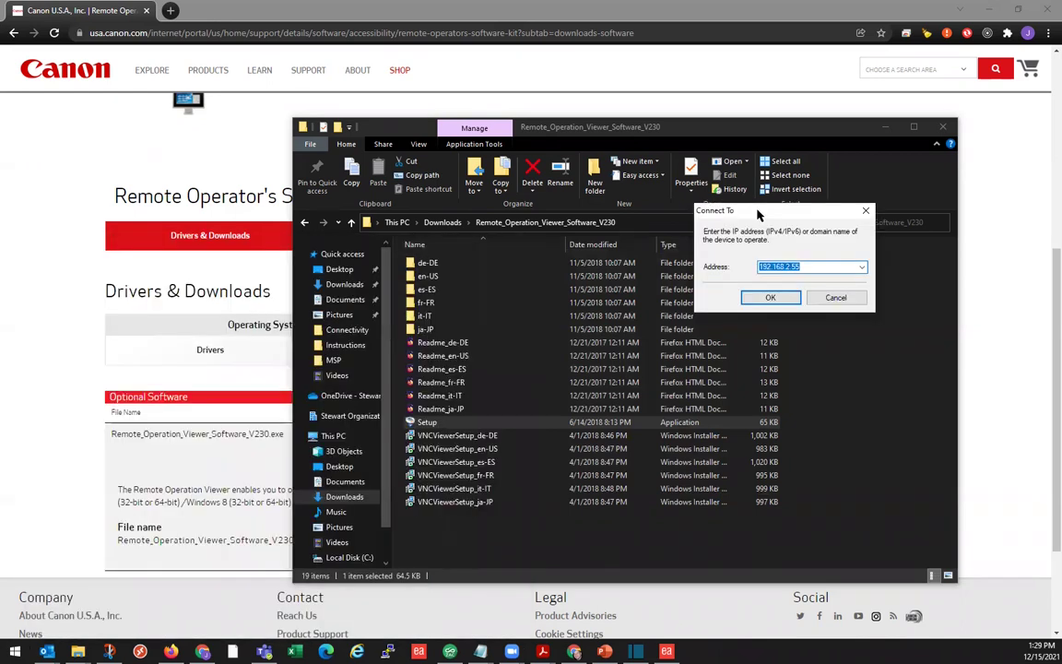
left_click_drag(757, 215, 602, 288)
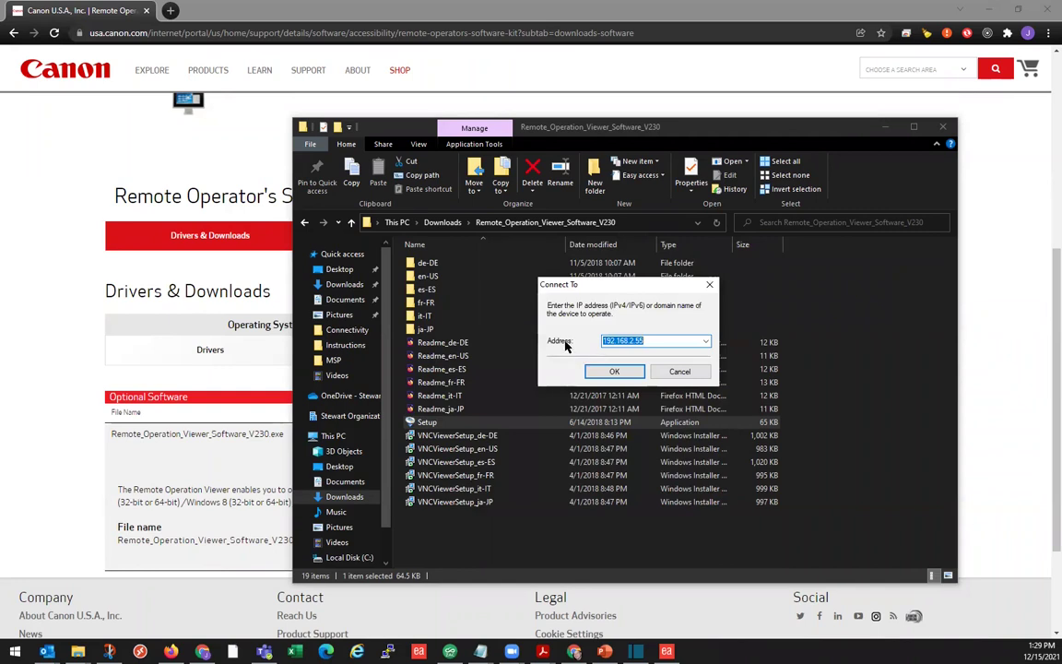
left_click(656, 342)
left_click_drag(656, 342, 557, 342)
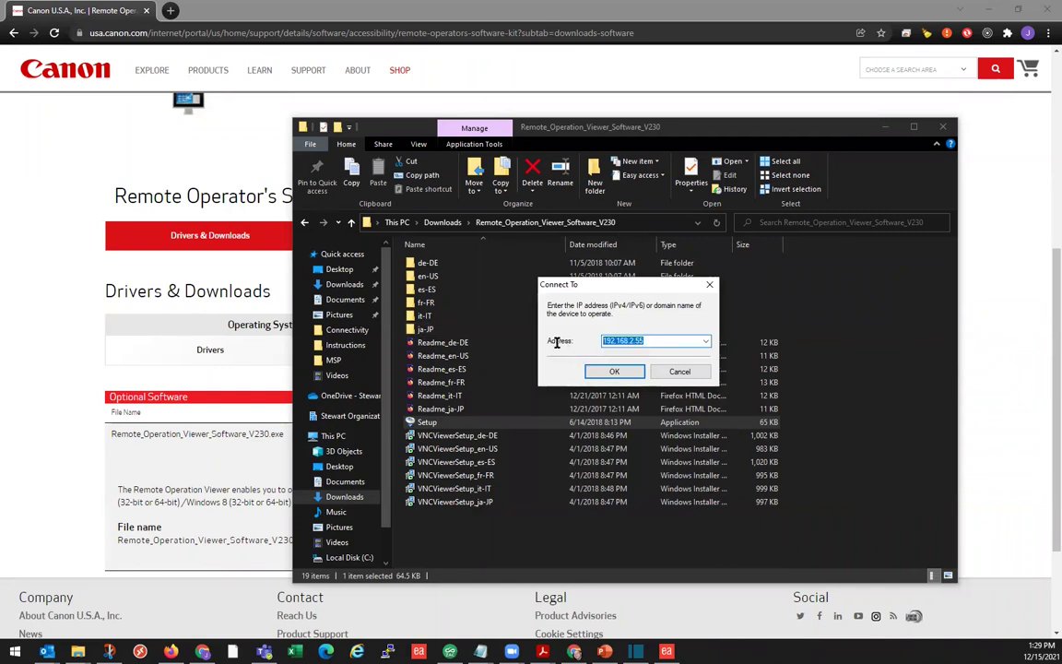
left_click(643, 341)
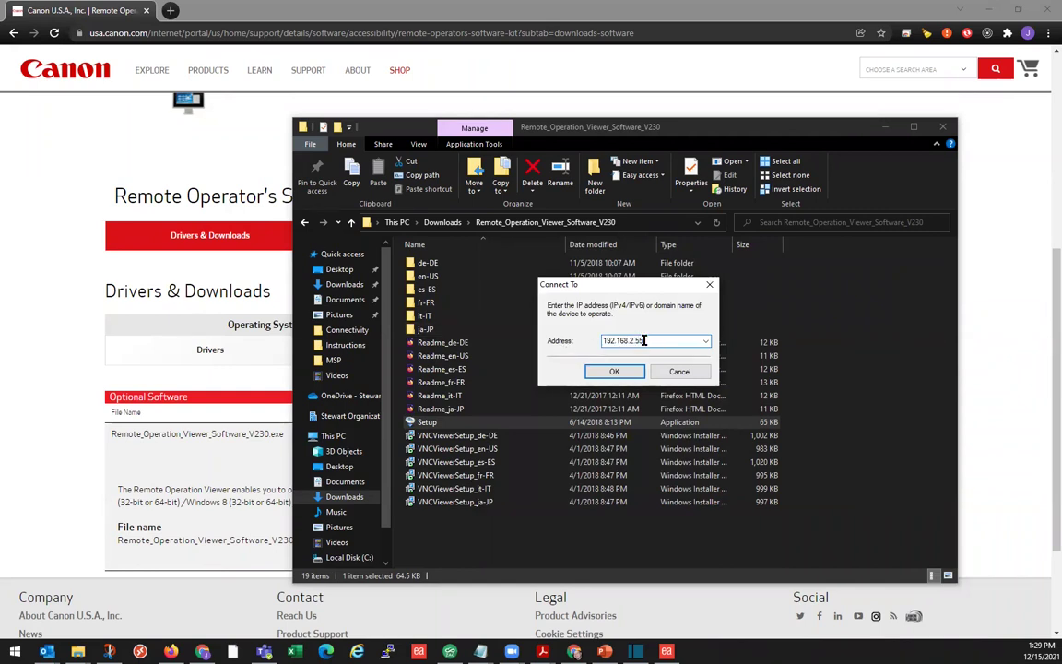
left_click(610, 372)
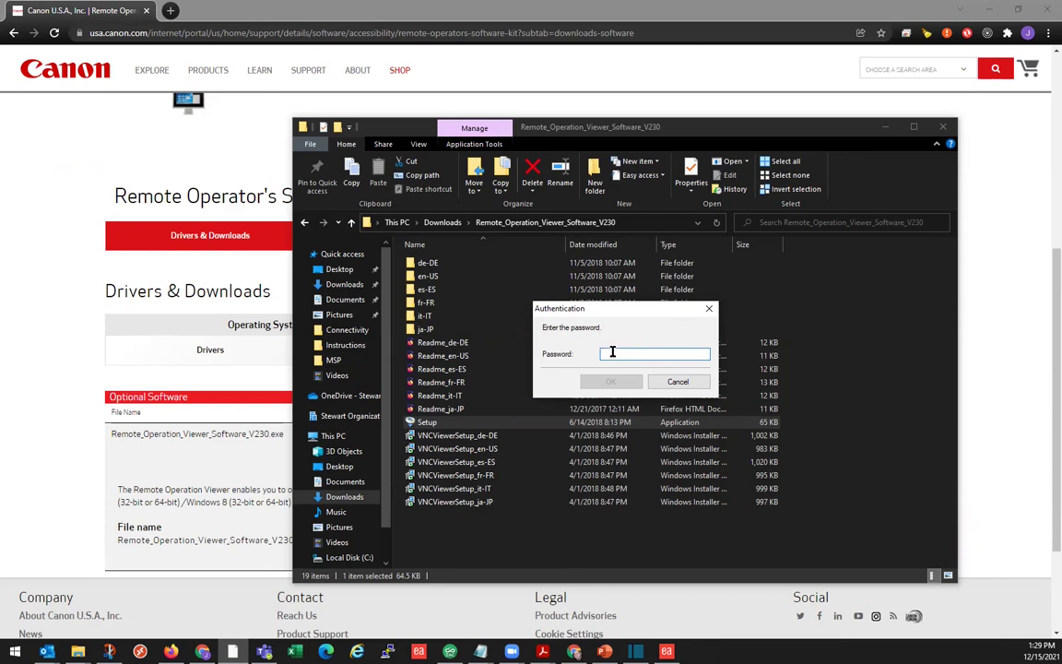
- Submit the device password, then enter the department ID and PIN and log in
type("1")
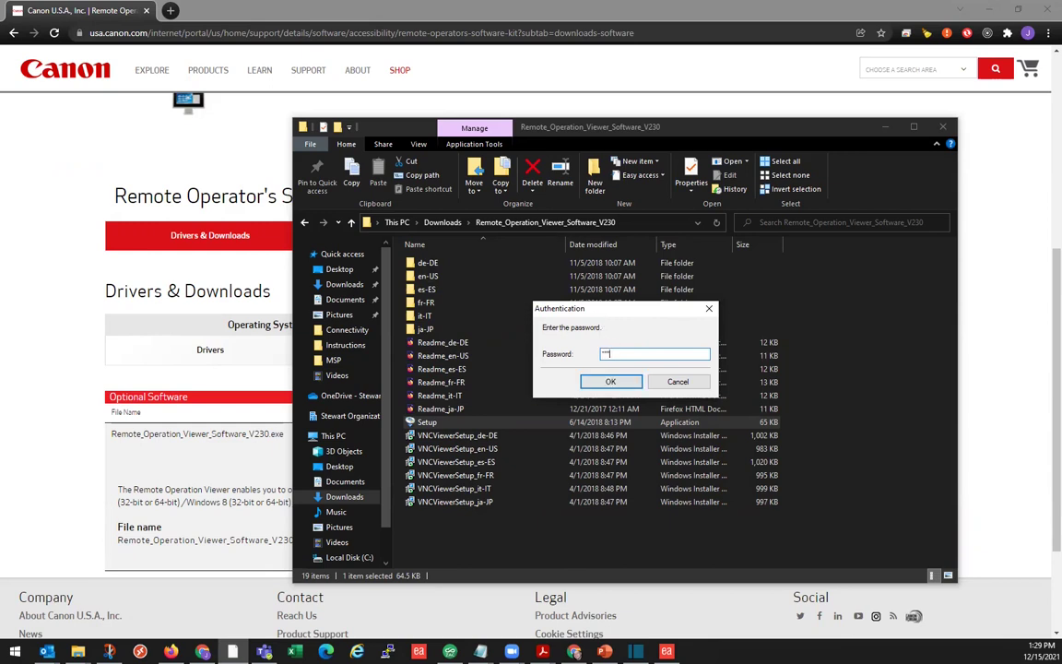
left_click(608, 381)
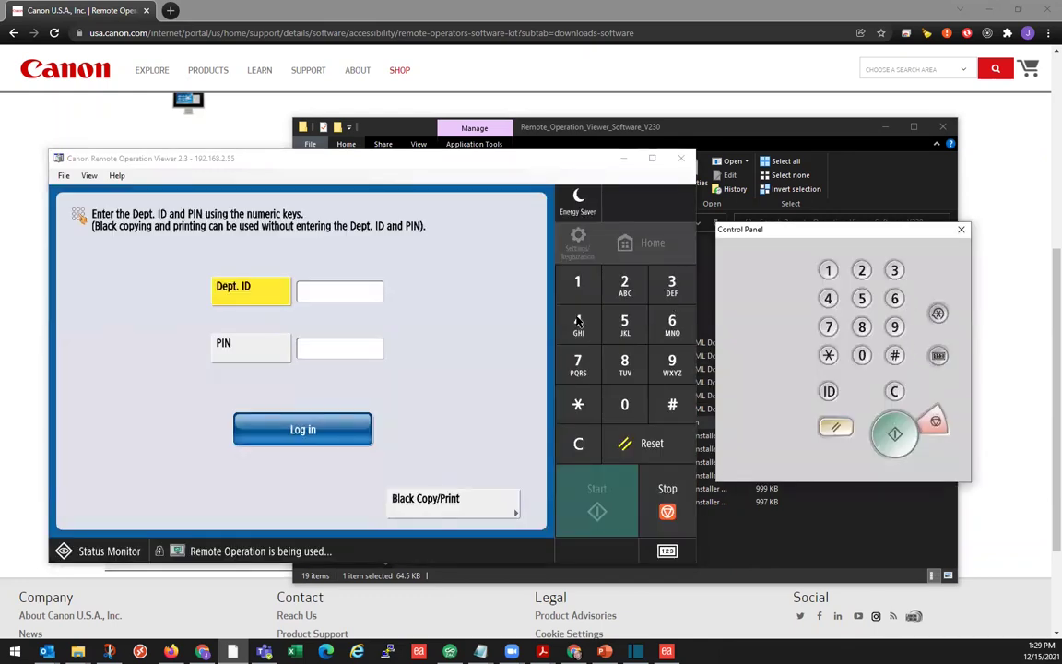
left_click(624, 364)
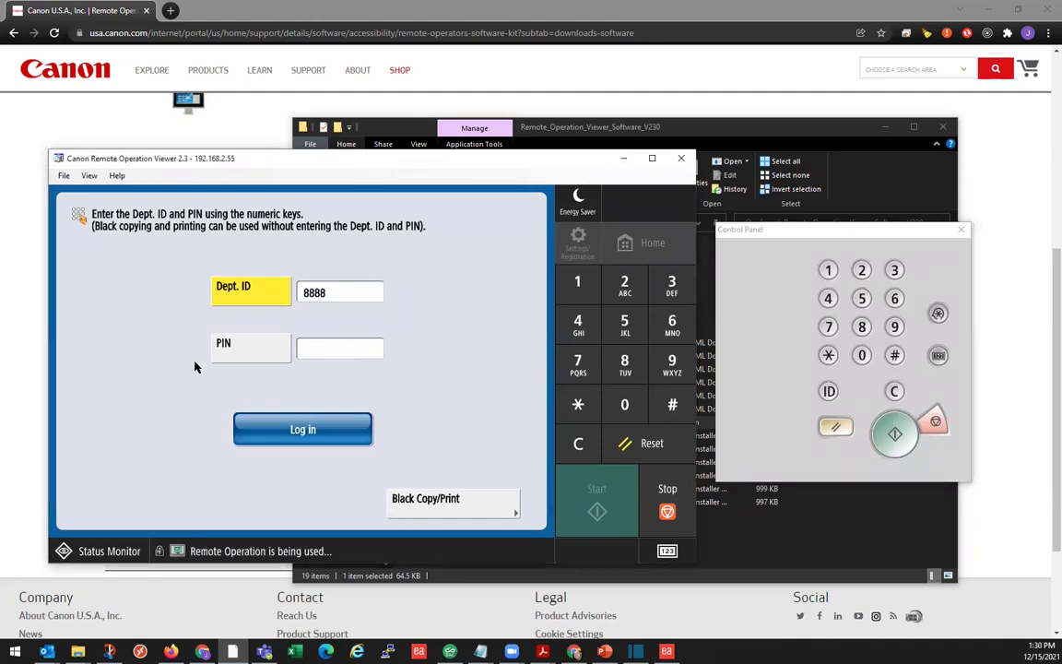
left_click(341, 347)
left_click(624, 364)
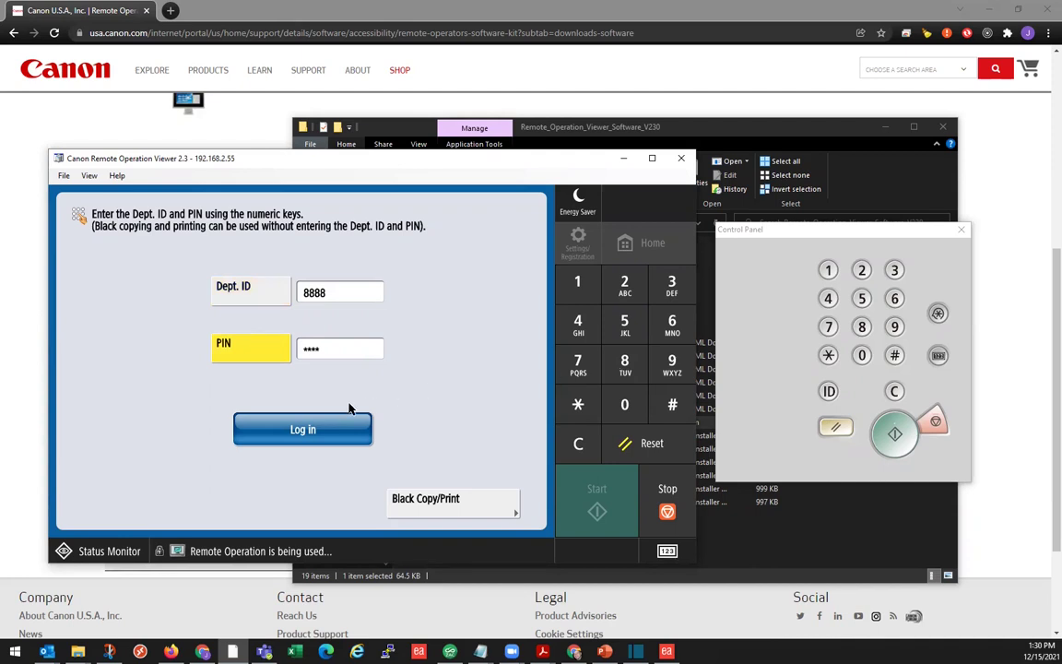
left_click(308, 433)
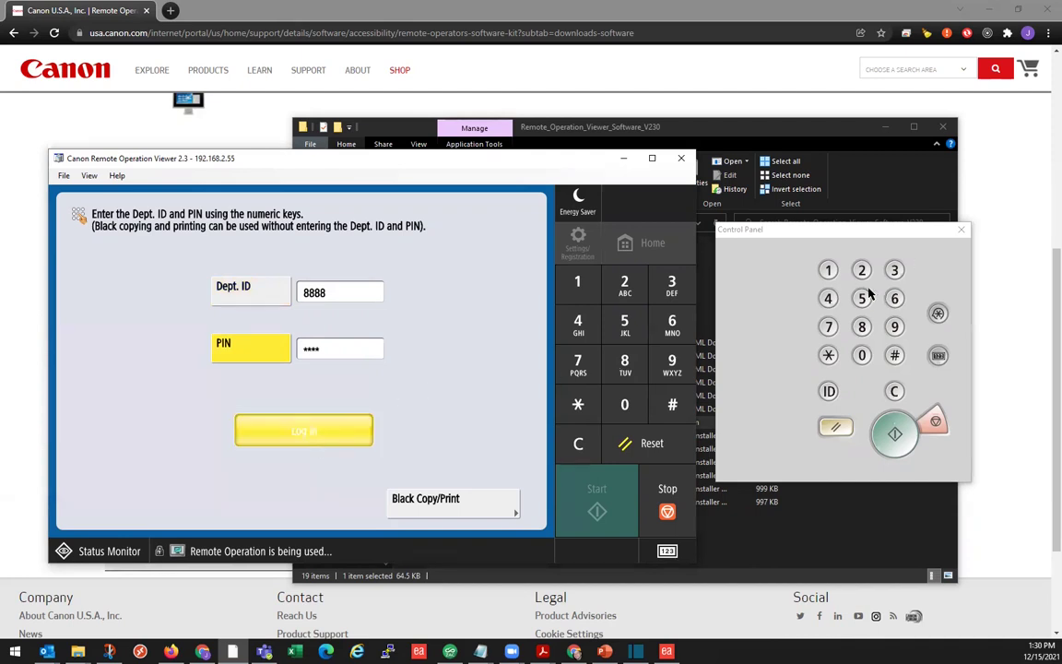